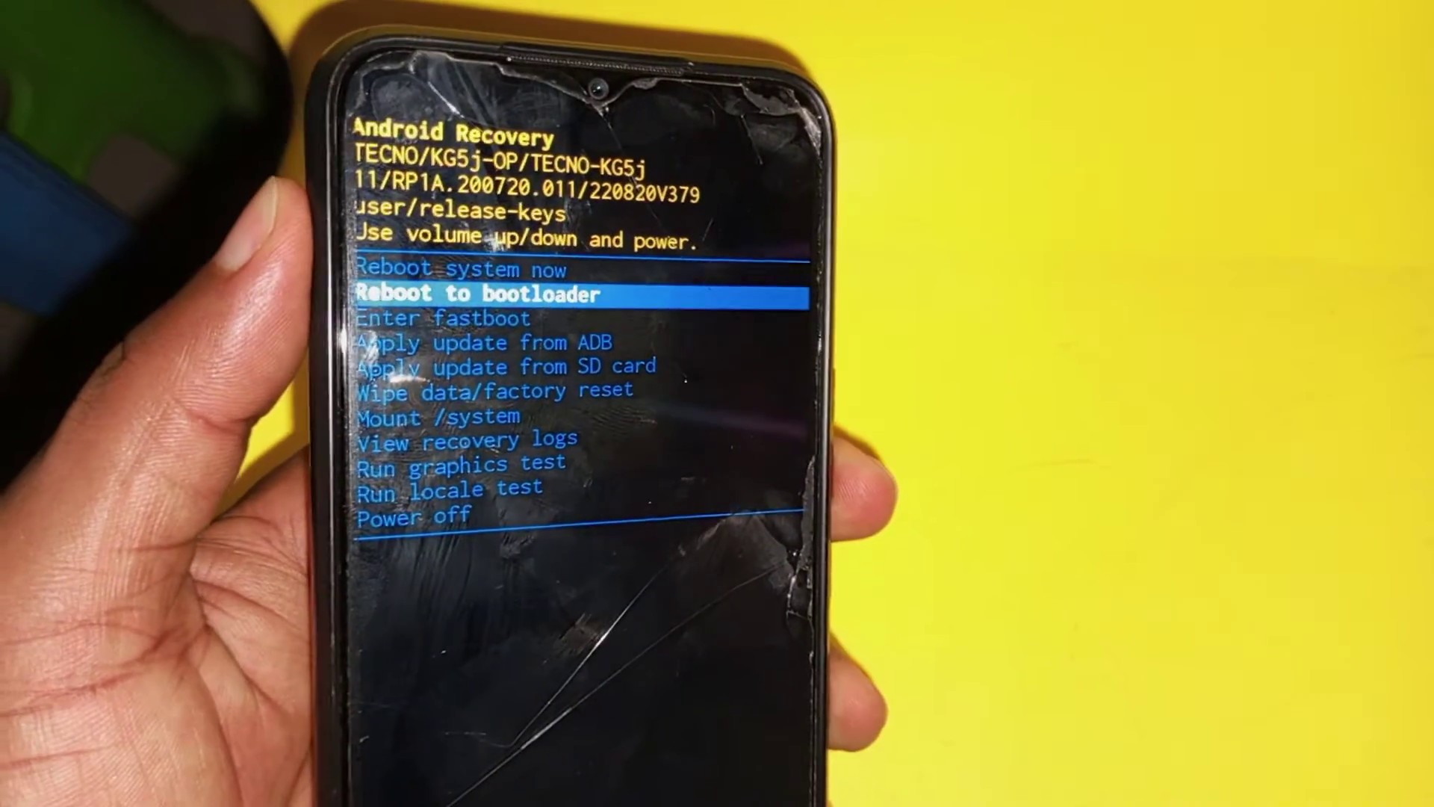
# Highlight 'Wipe data/factory reset' and select it to bring up the wipe confirmation.
pyautogui.press('Down')
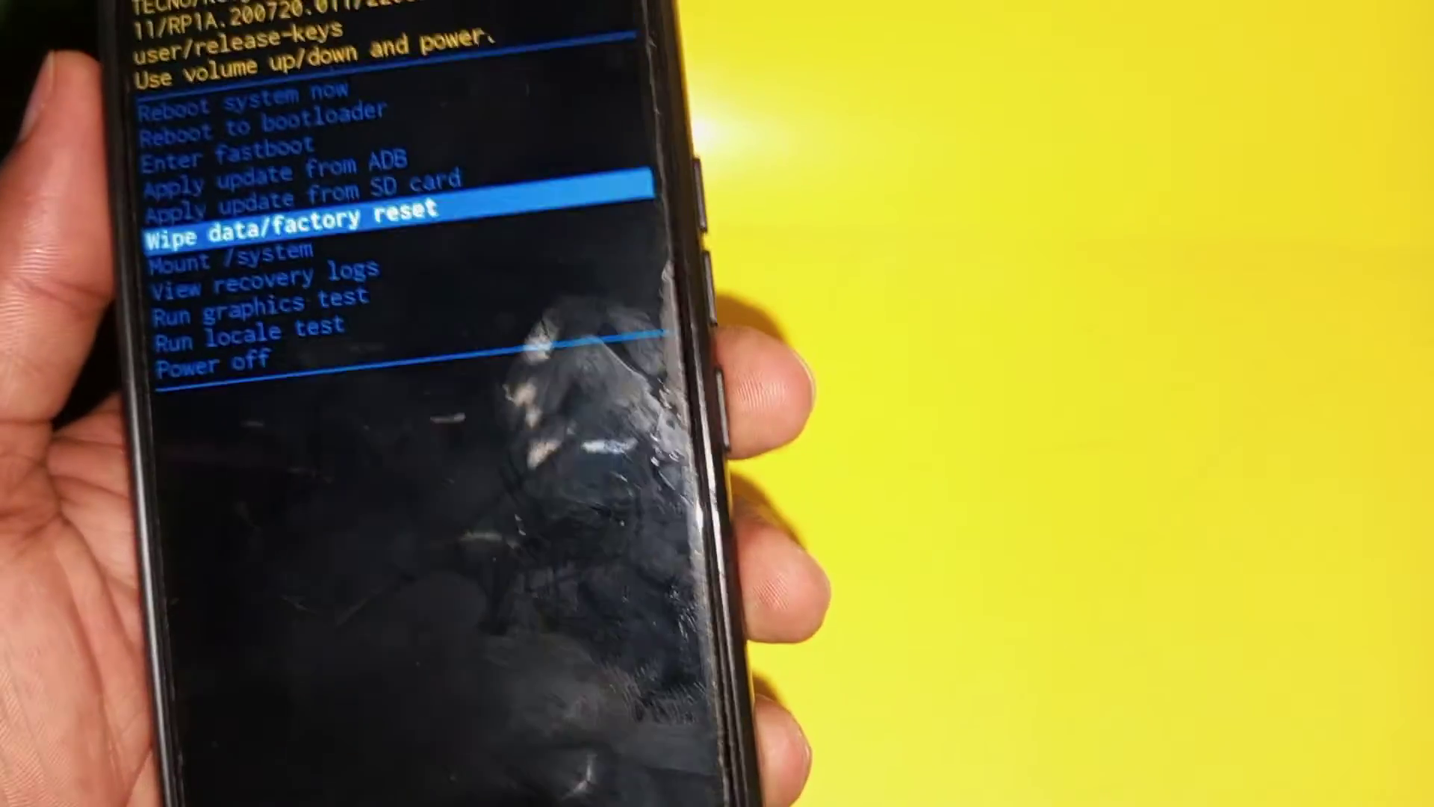
pyautogui.press('Return')
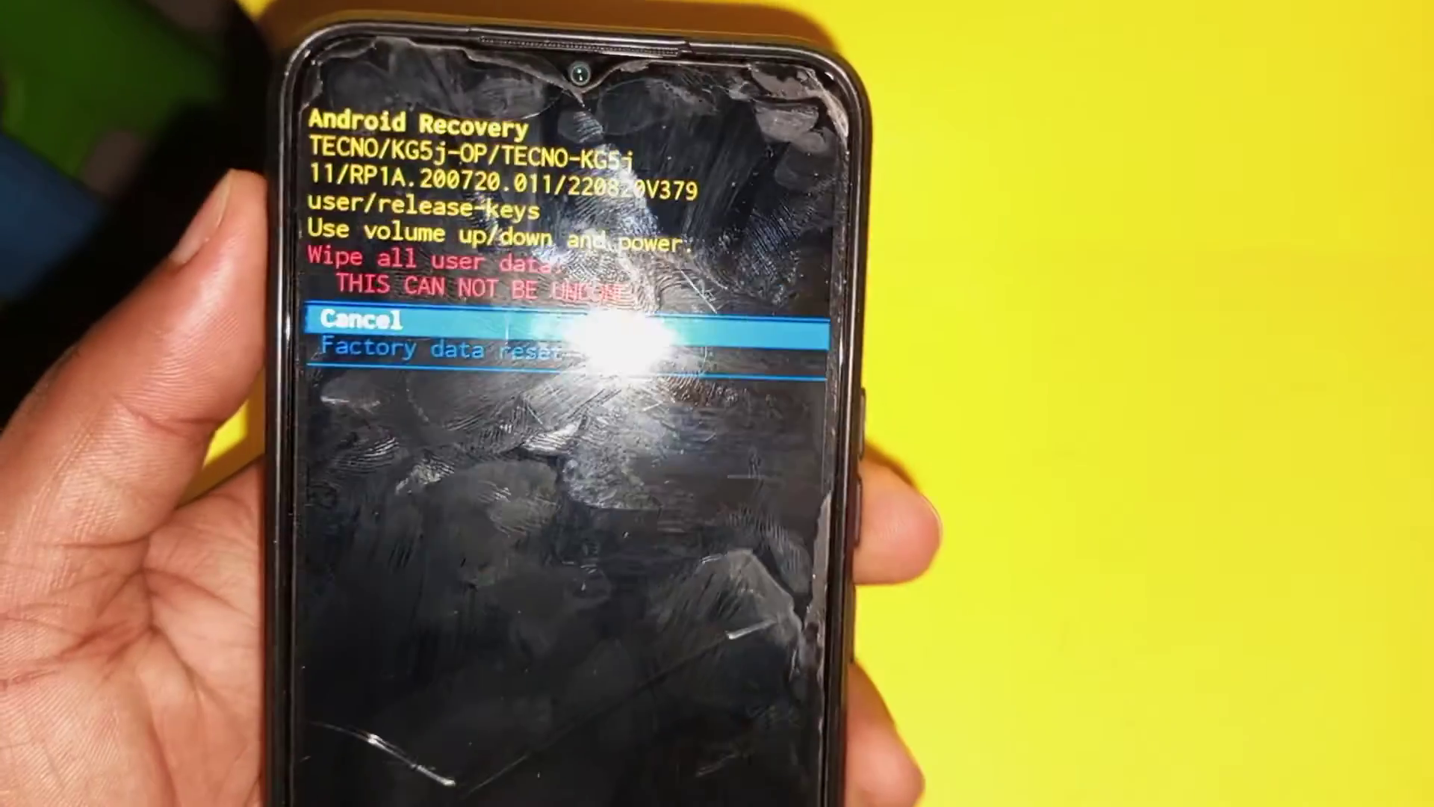
# On the 'Wipe all user data?' prompt, move to Factory data reset, then back to Cancel.
pyautogui.press('Down')
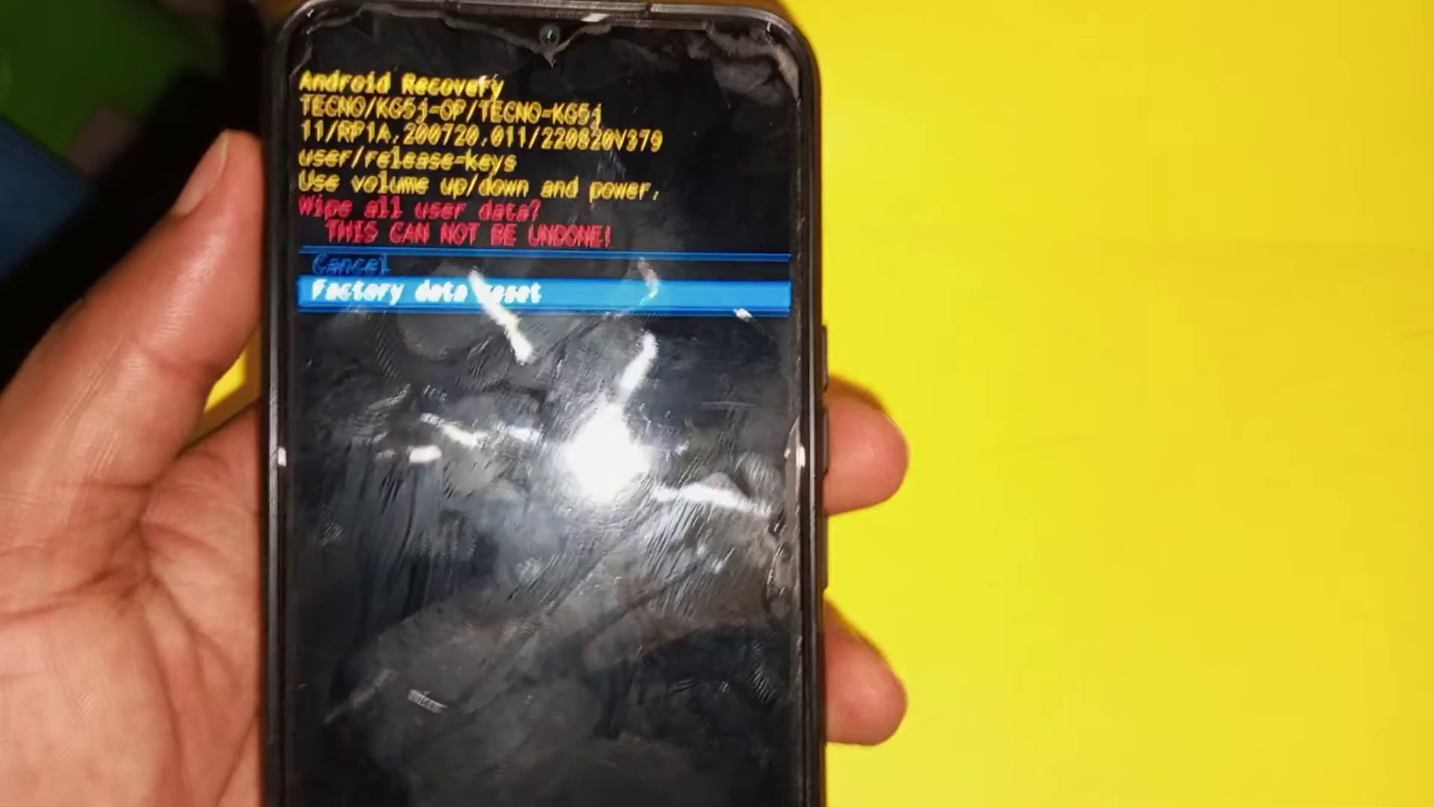
pyautogui.press('Up')
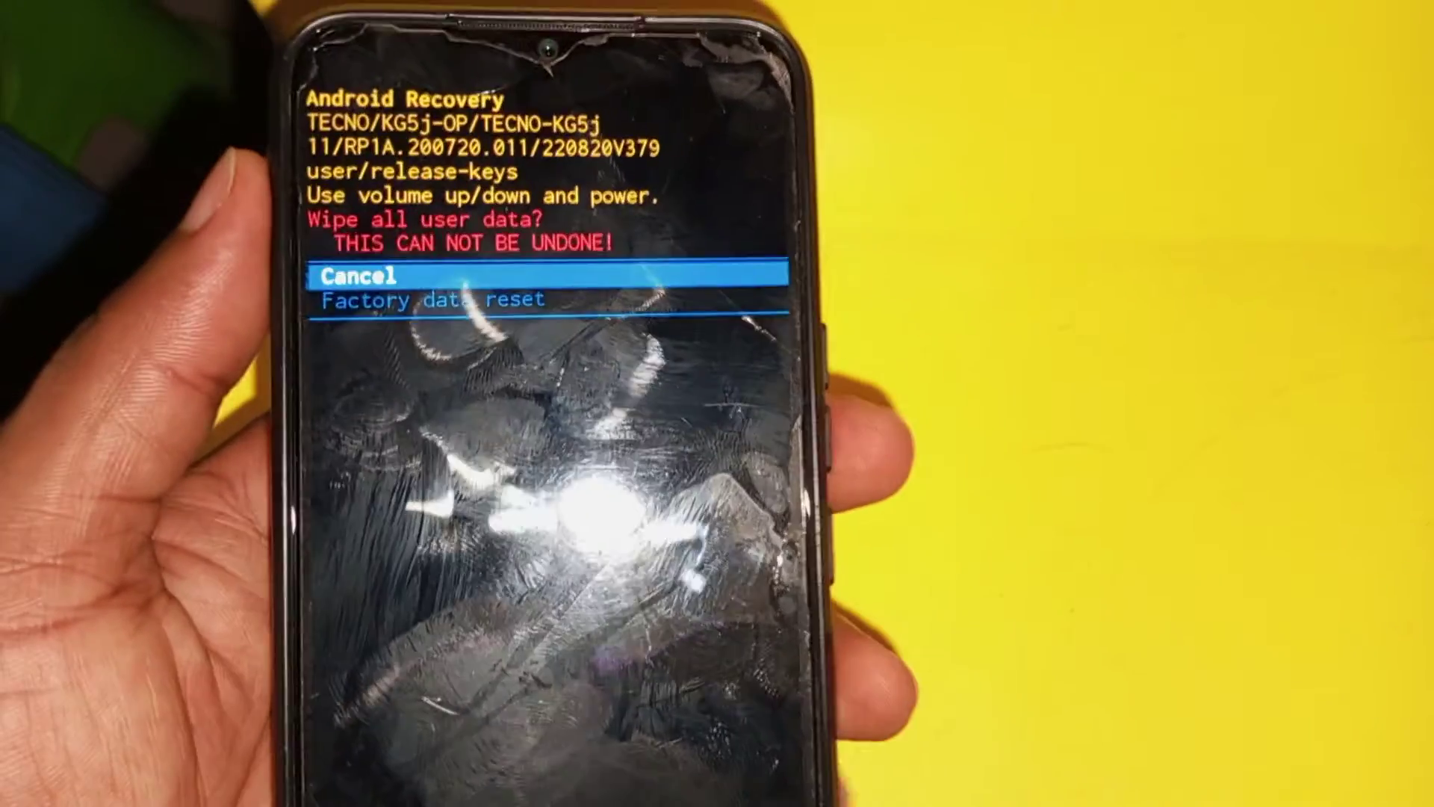